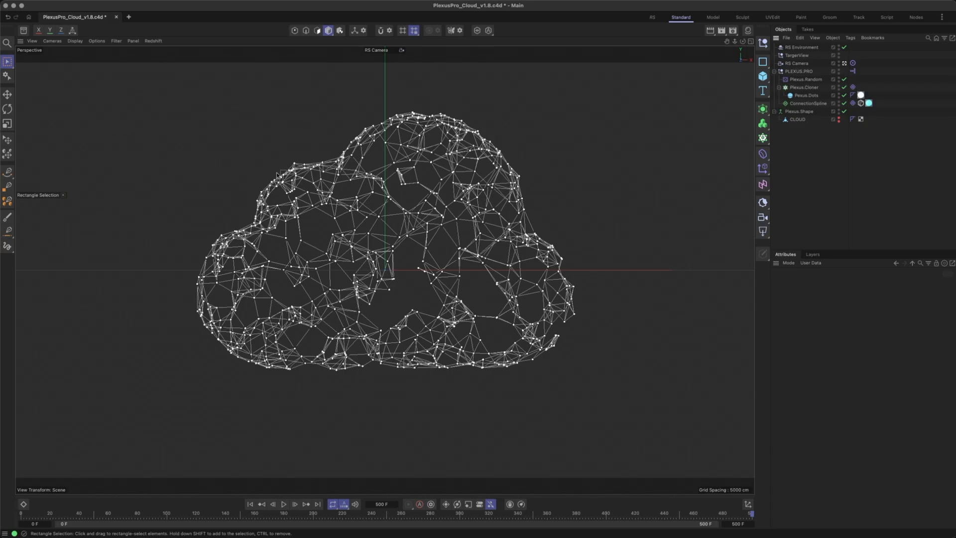
Examine the ConnectionSpline generator's code and user data, and the matching Plexus.Pro controls on the PLEXUS.PRO null.
{"action": "left_click", "coordinate": [809, 112]}
{"action": "left_click", "coordinate": [809, 104]}
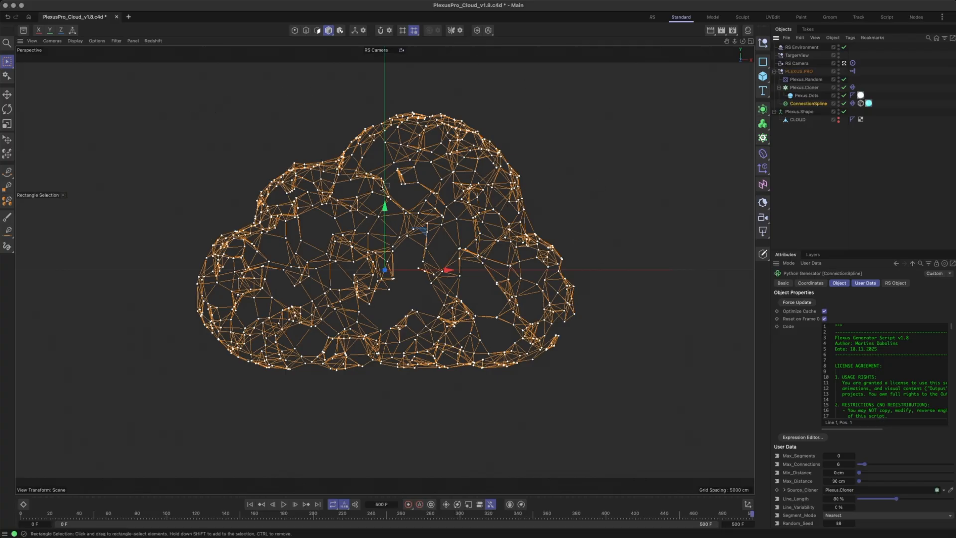
{"action": "scroll", "coordinate": [897, 396], "scroll_direction": "down", "scroll_amount": 9}
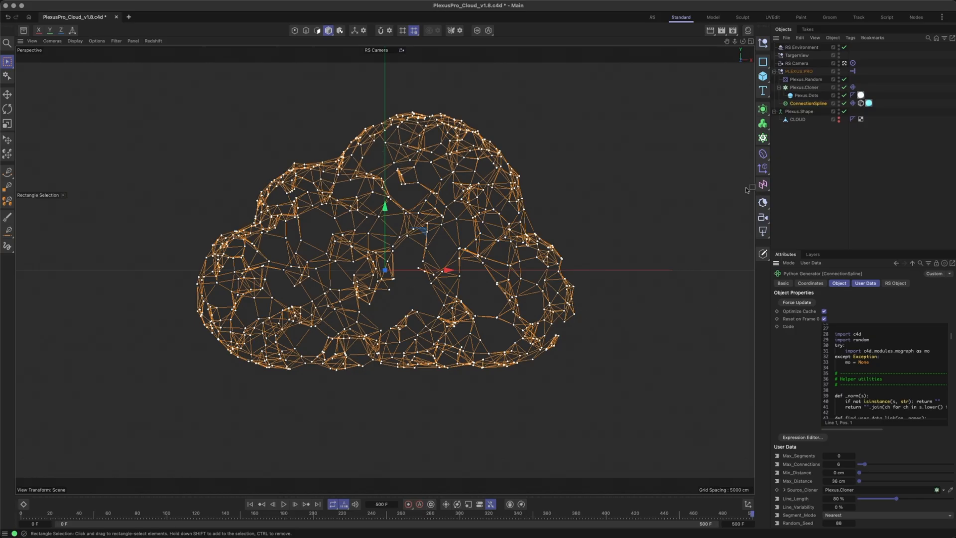
{"action": "left_click", "coordinate": [799, 71]}
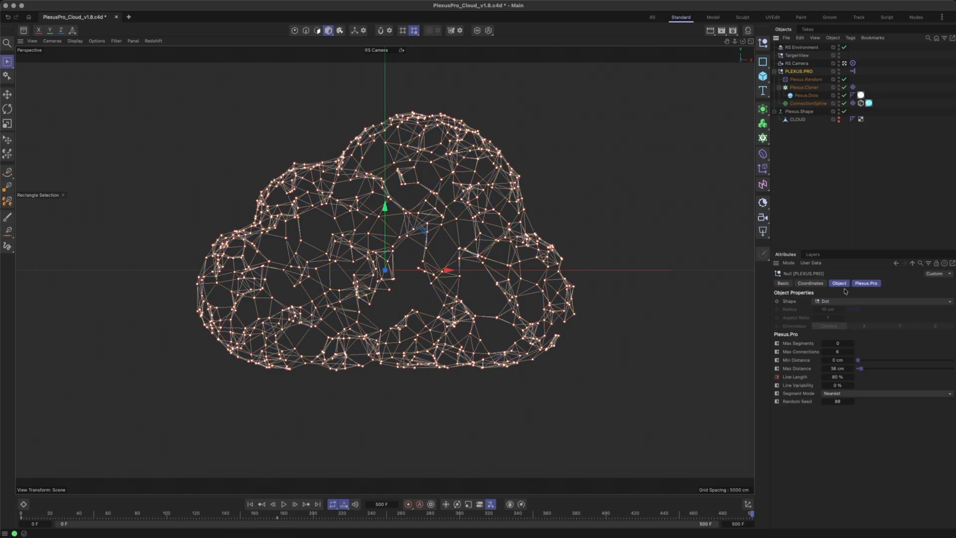
{"action": "left_click", "coordinate": [869, 284]}
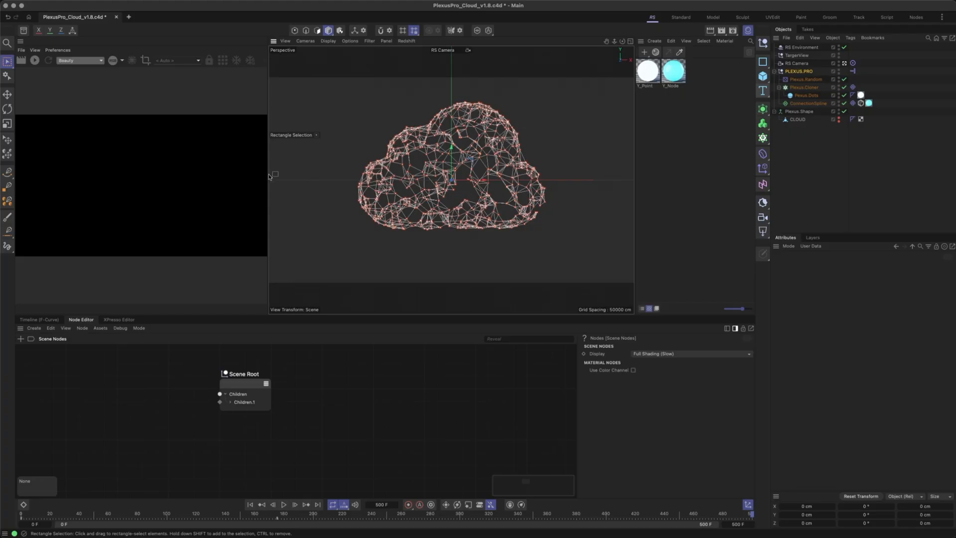
Start the live render in a widened render view and scrub the animation to frame 0, ending at frame 500.
{"action": "left_click_drag", "start_coordinate": [269, 176], "coordinate": [334, 170]}
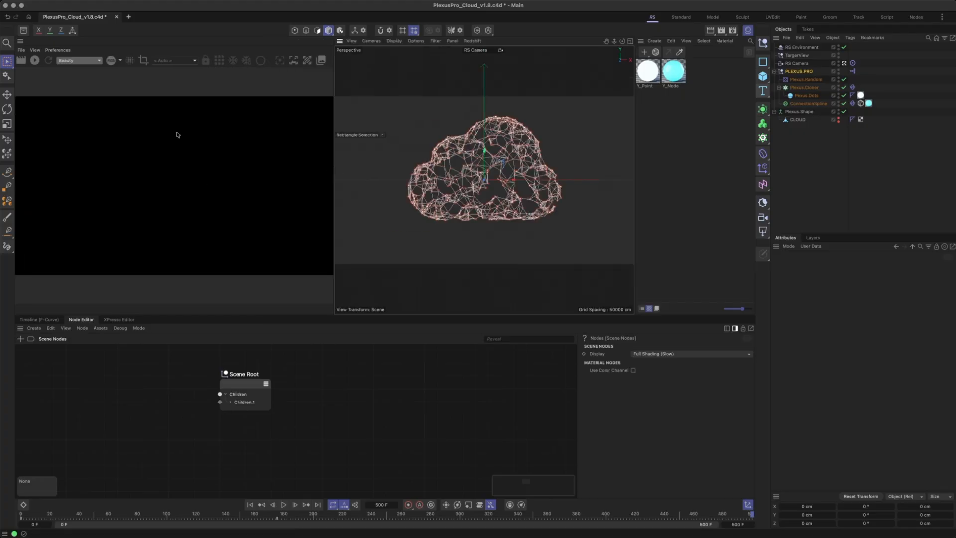
{"action": "left_click", "coordinate": [23, 60]}
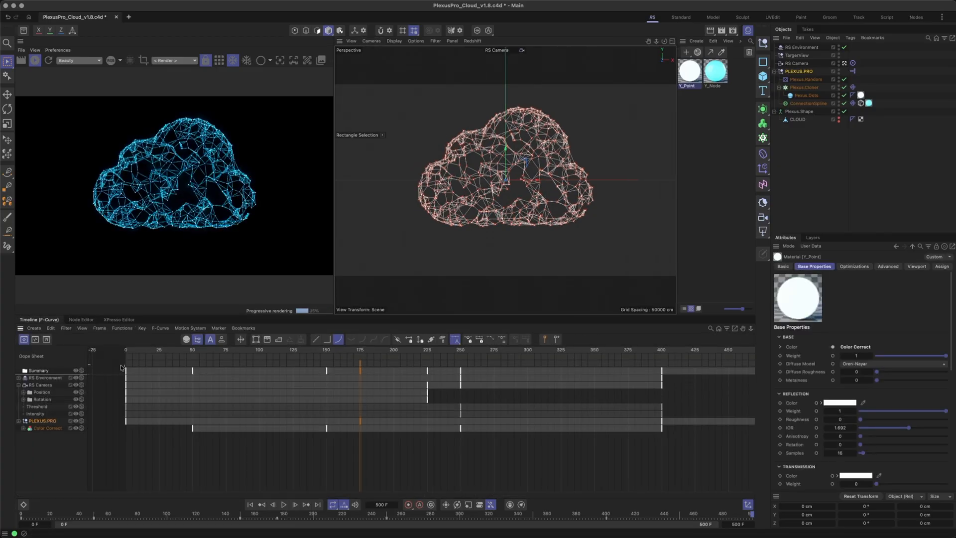
{"action": "left_click_drag", "start_coordinate": [391, 518], "coordinate": [2, 522]}
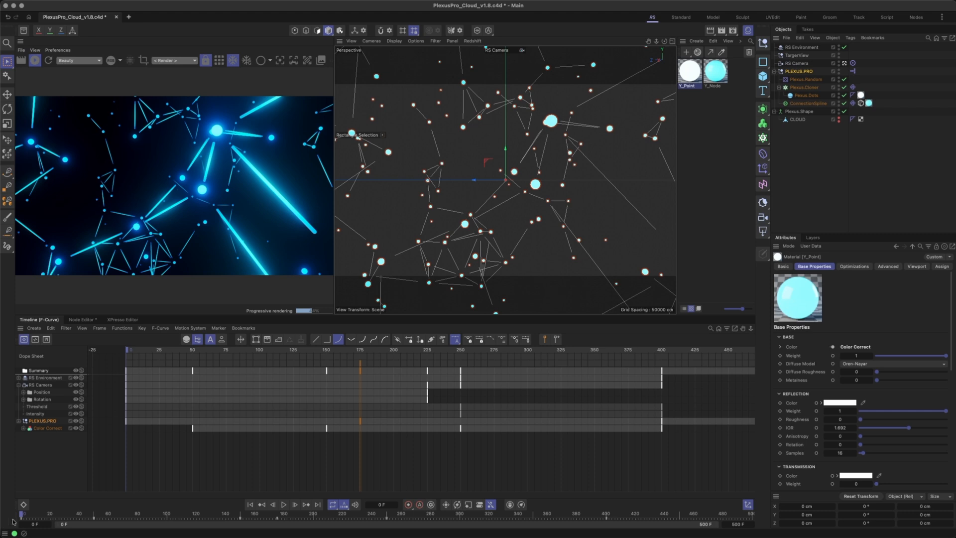
{"action": "left_click_drag", "start_coordinate": [21, 518], "coordinate": [754, 481]}
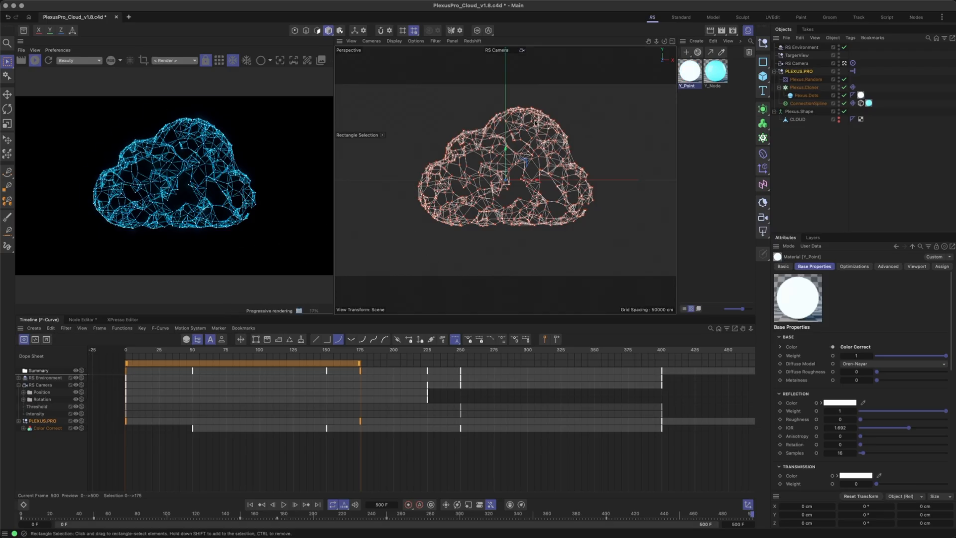
Select the PLEXUS.PRO null, try Max Segments at 819, and set it back to 0.
{"action": "left_click", "coordinate": [797, 72]}
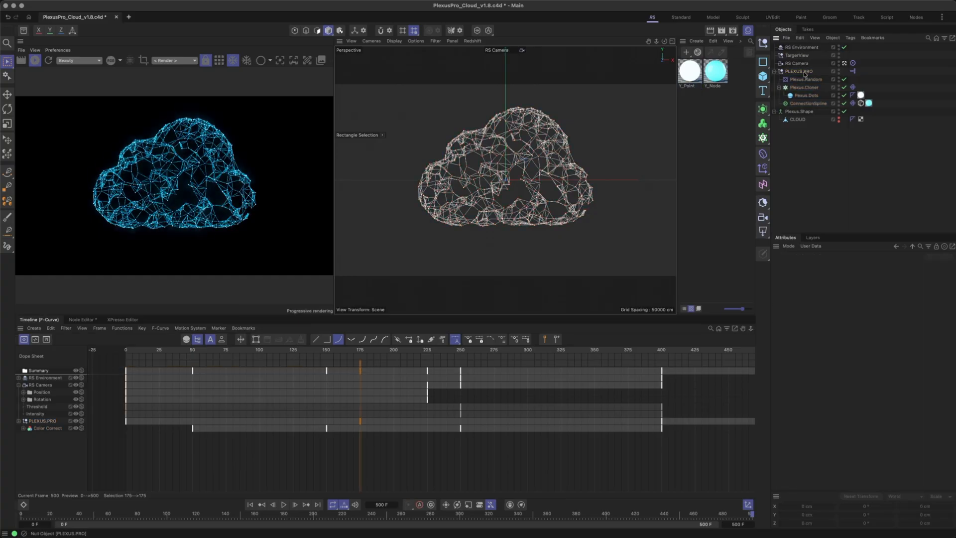
{"action": "left_click", "coordinate": [775, 72]}
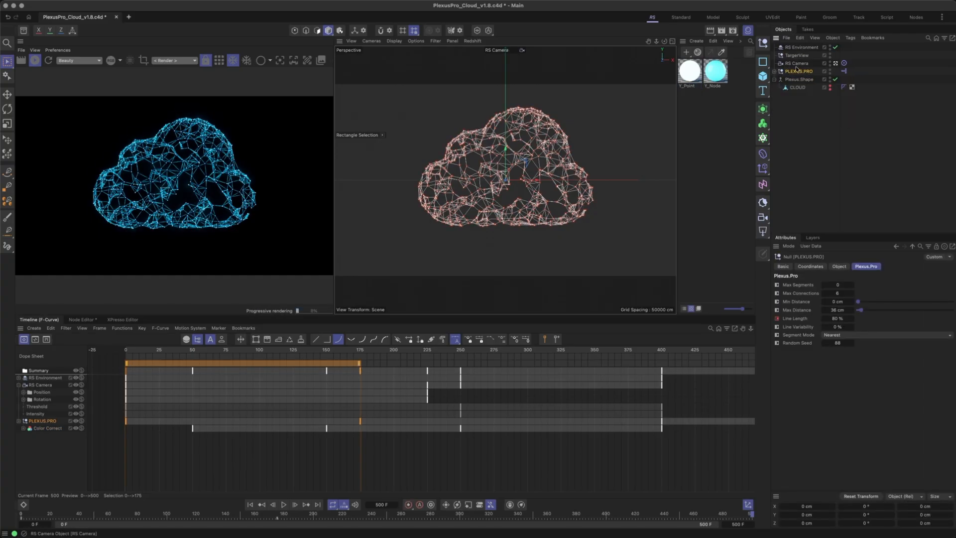
{"action": "left_click", "coordinate": [775, 71]}
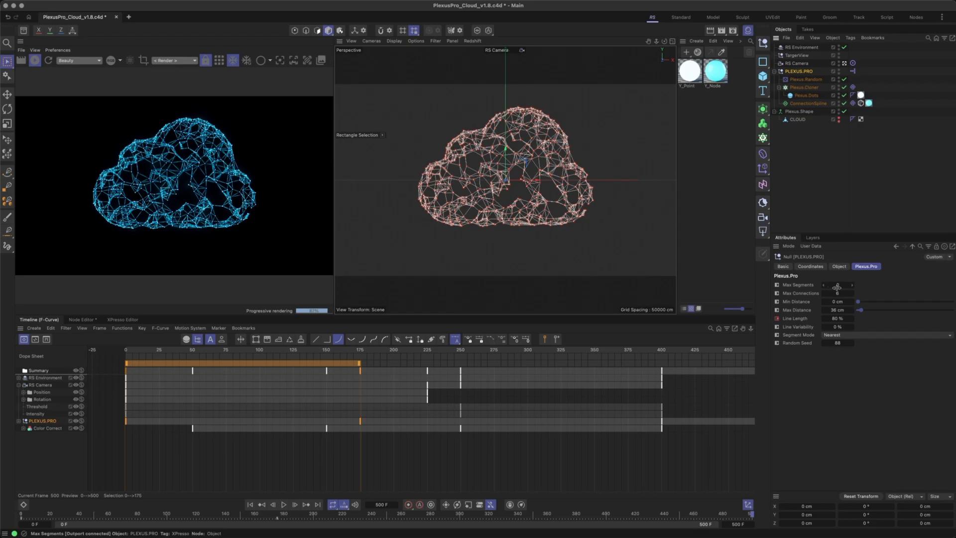
{"action": "mouse_move", "coordinate": [837, 288]}
{"action": "left_mouse_down"}
{"action": "mouse_move", "coordinate": [857, 288]}
{"action": "mouse_move", "coordinate": [847, 286]}
{"action": "left_mouse_up"}
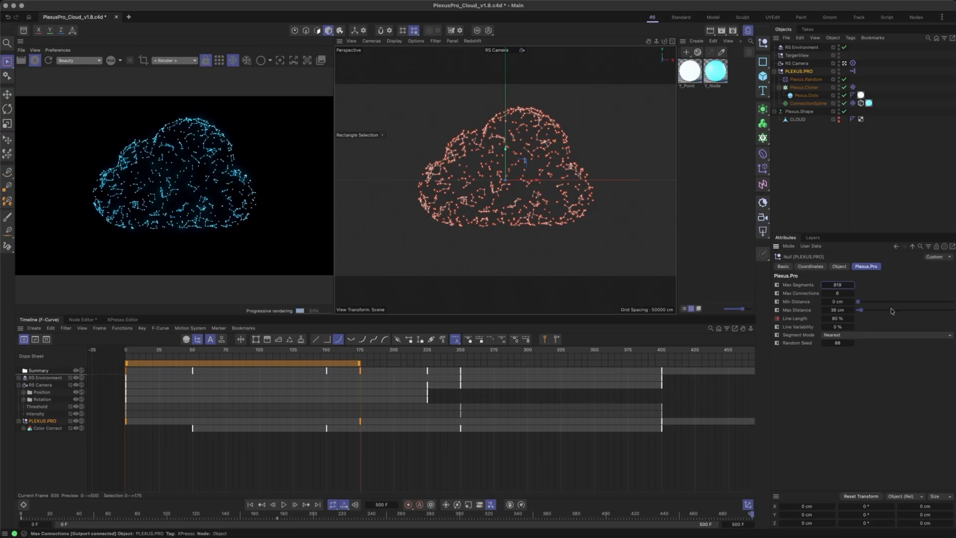
{"action": "left_click_drag", "start_coordinate": [842, 285], "coordinate": [840, 285]}
{"action": "type", "text": "0"}
{"action": "key", "text": "Return"}
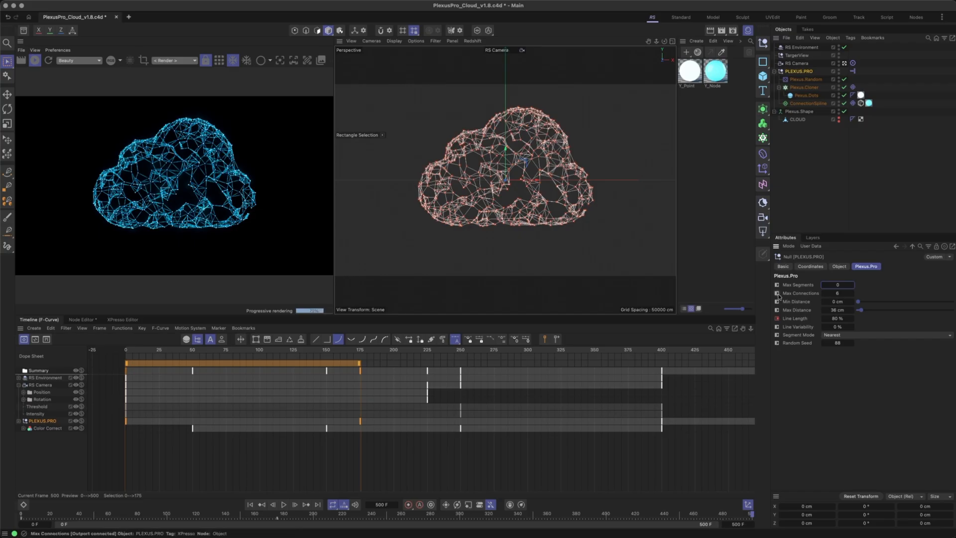
Set Max Connections to 0 for unlimited links and raise Max Distance to about 58 cm.
{"action": "left_click", "coordinate": [840, 294]}
{"action": "type", "text": "0"}
{"action": "key", "text": "Return"}
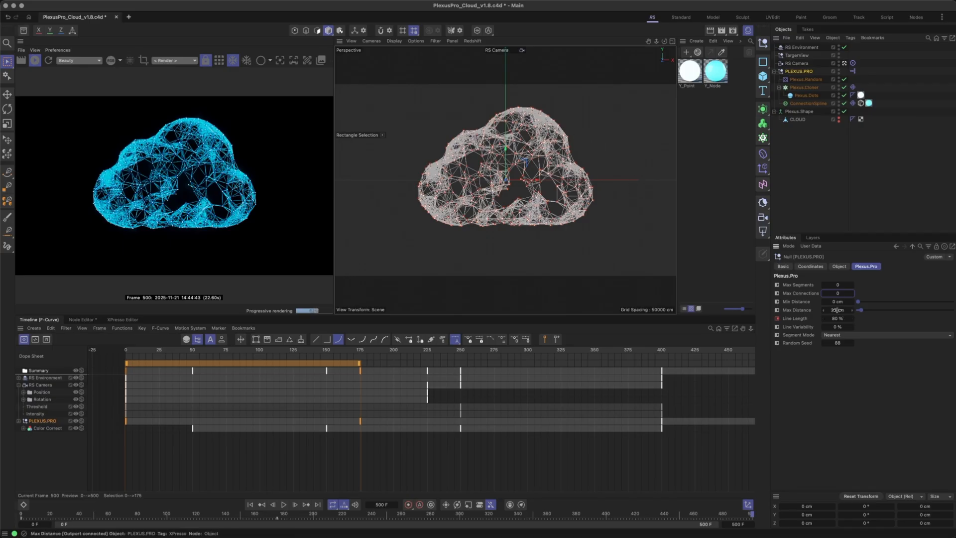
{"action": "left_click_drag", "start_coordinate": [837, 310], "coordinate": [676, 210]}
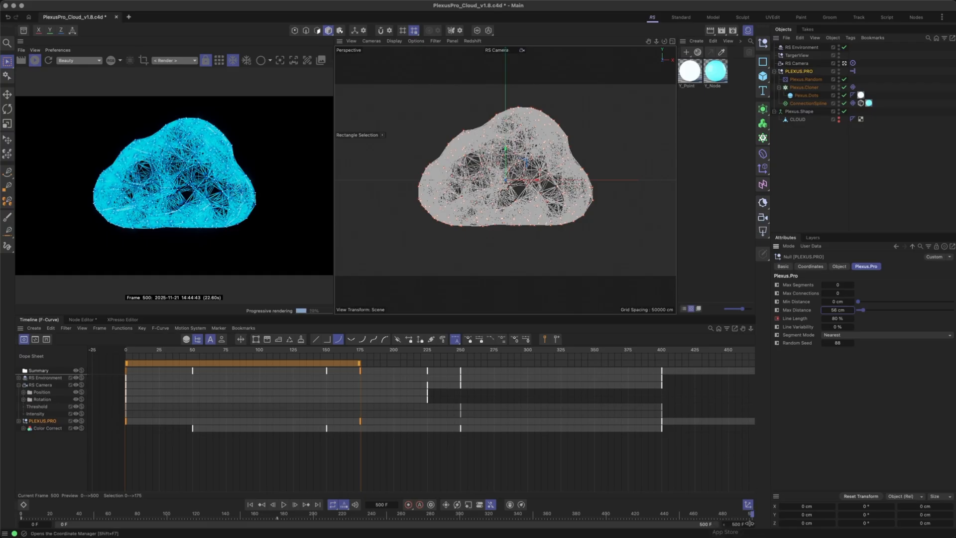
{"action": "mouse_move", "coordinate": [743, 515]}
{"action": "left_mouse_down"}
{"action": "mouse_move", "coordinate": [715, 516]}
{"action": "mouse_move", "coordinate": [751, 515]}
{"action": "left_mouse_up"}
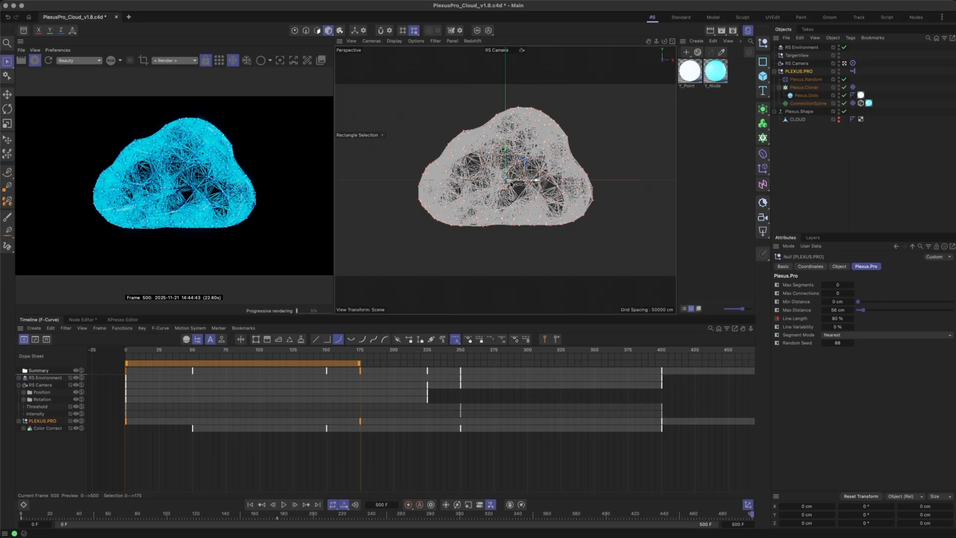
Set Max Distance to 20 cm and increase it gradually to 31 cm.
{"action": "double_click", "coordinate": [836, 310]}
{"action": "type", "text": "20"}
{"action": "key", "text": "Return"}
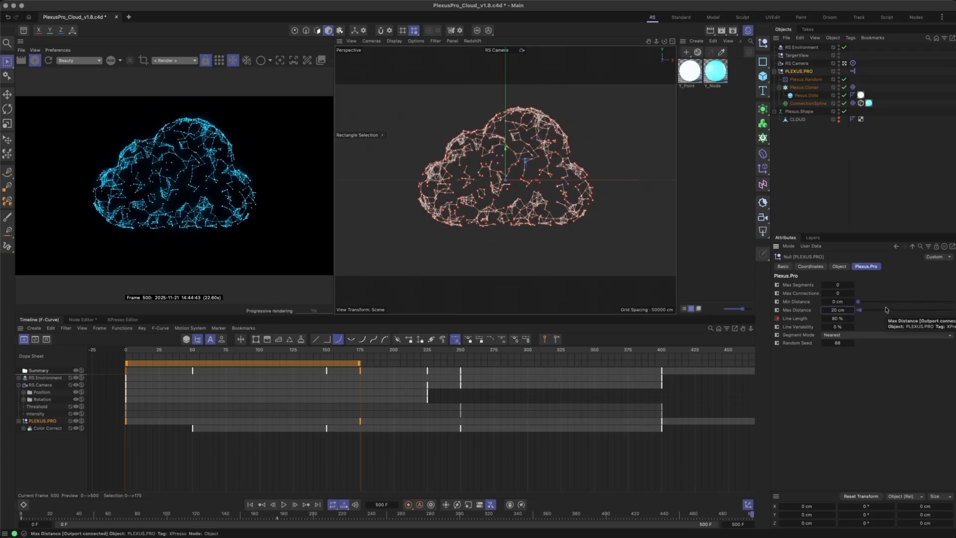
{"action": "left_click", "coordinate": [853, 309]}
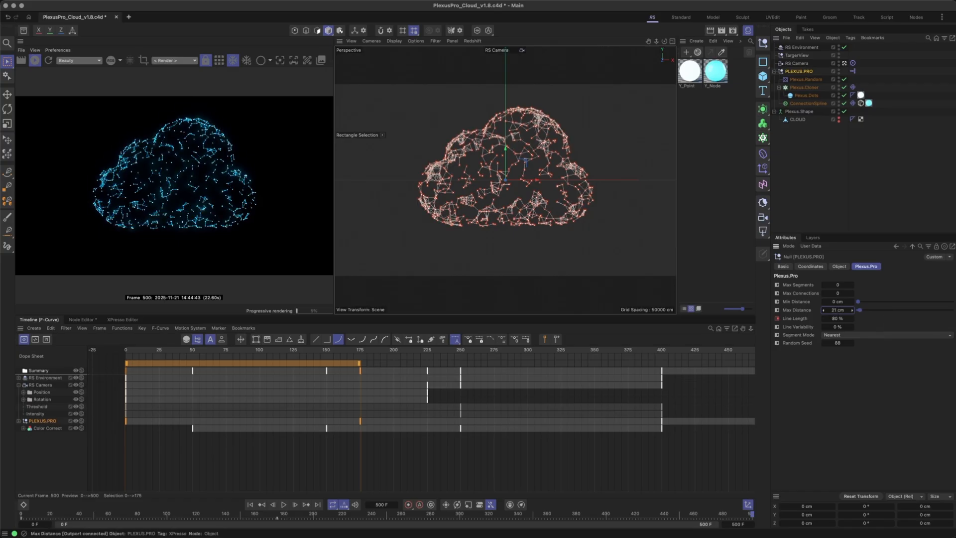
{"action": "left_click", "coordinate": [852, 310], "text": "shift"}
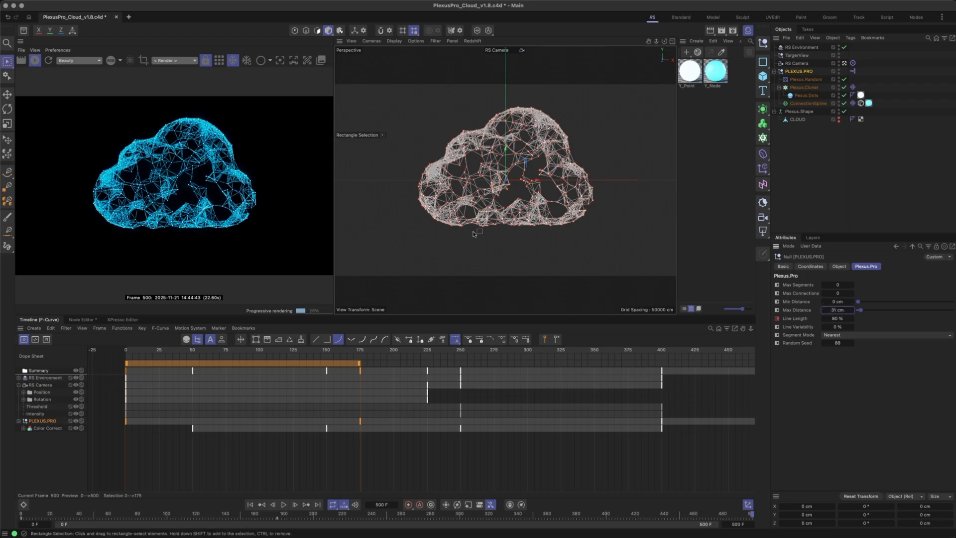
Try a Min Distance of 25 cm for the plexus connections, and reset it to 0 cm.
{"action": "left_click", "coordinate": [840, 302]}
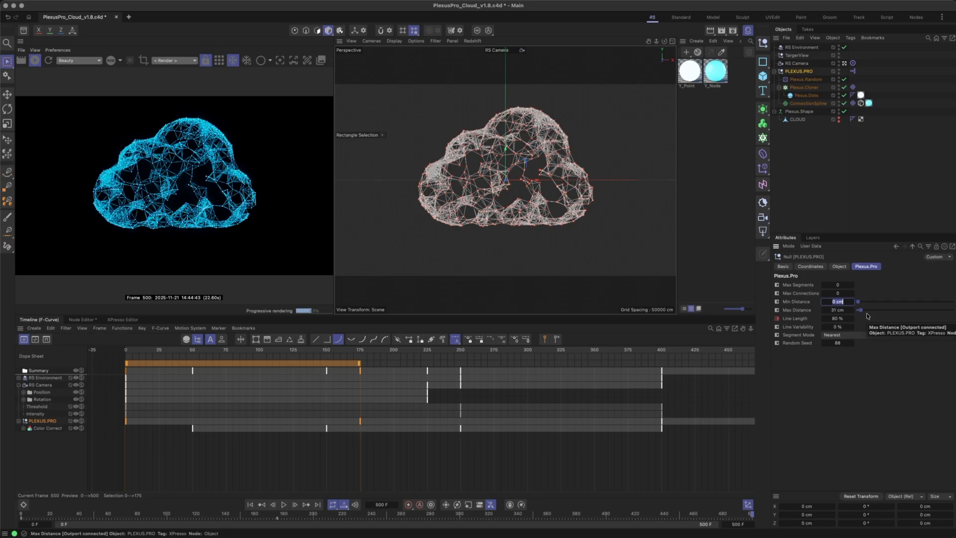
{"action": "type", "text": "25"}
{"action": "key", "text": "Return"}
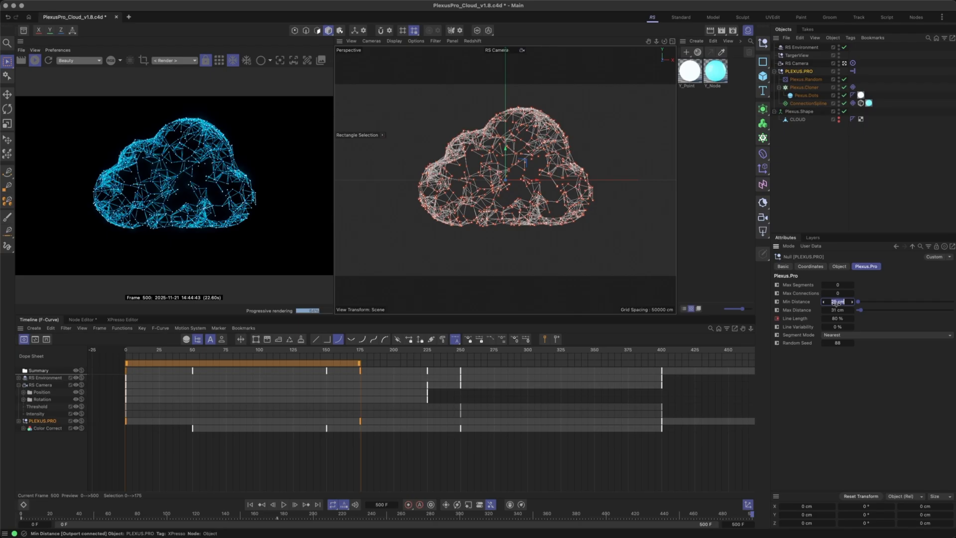
{"action": "type", "text": "0"}
{"action": "key", "text": "Return"}
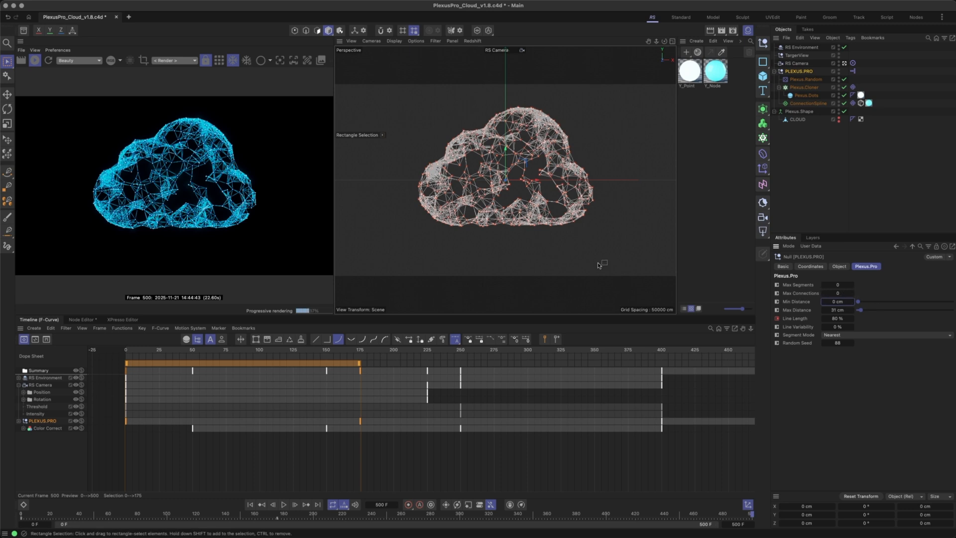
Set Max Connections to 1 and raise it one at a time to 6.
{"action": "left_click", "coordinate": [853, 294]}
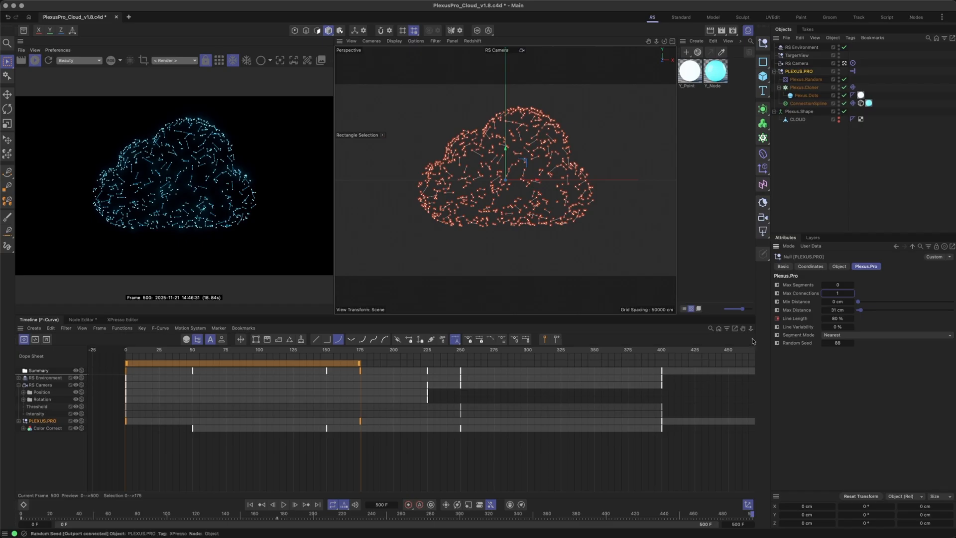
{"action": "left_click_drag", "start_coordinate": [739, 350], "coordinate": [853, 373]}
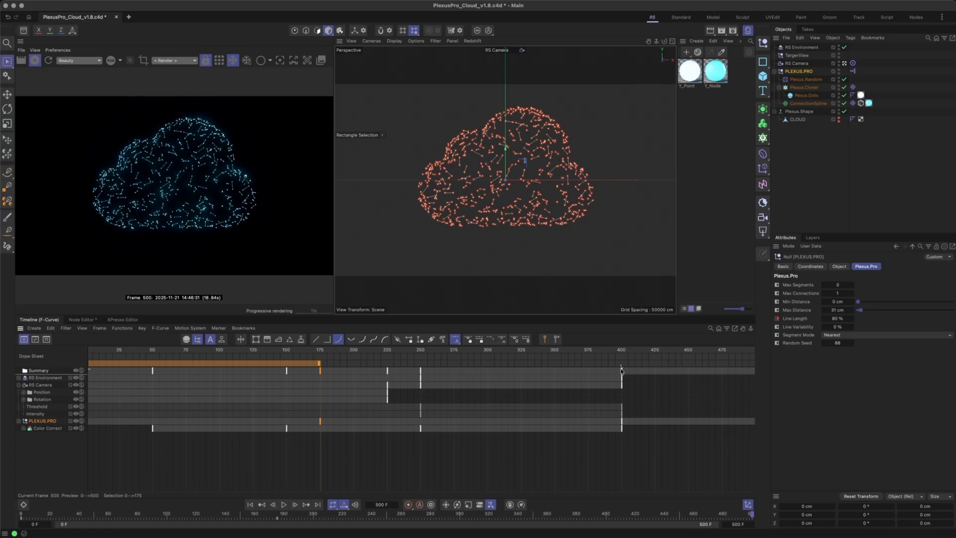
{"action": "left_click", "coordinate": [853, 294]}
{"action": "left_click", "coordinate": [852, 294]}
{"action": "left_click", "coordinate": [852, 294]}
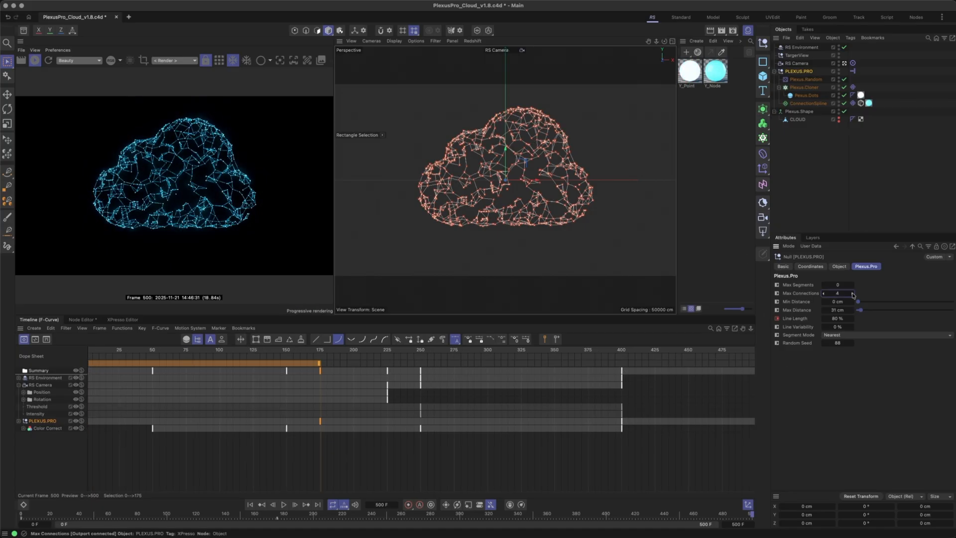
{"action": "left_click", "coordinate": [853, 293]}
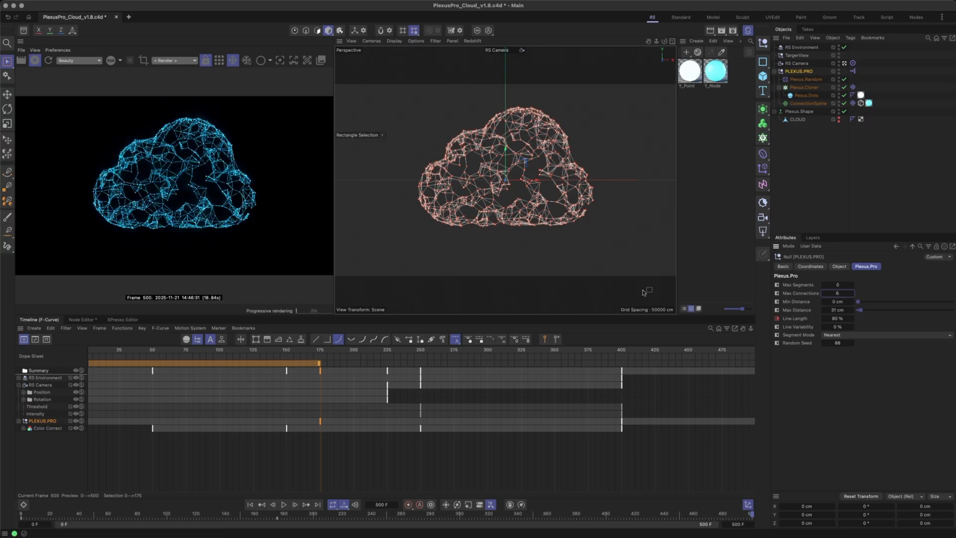
{"action": "left_click", "coordinate": [824, 293]}
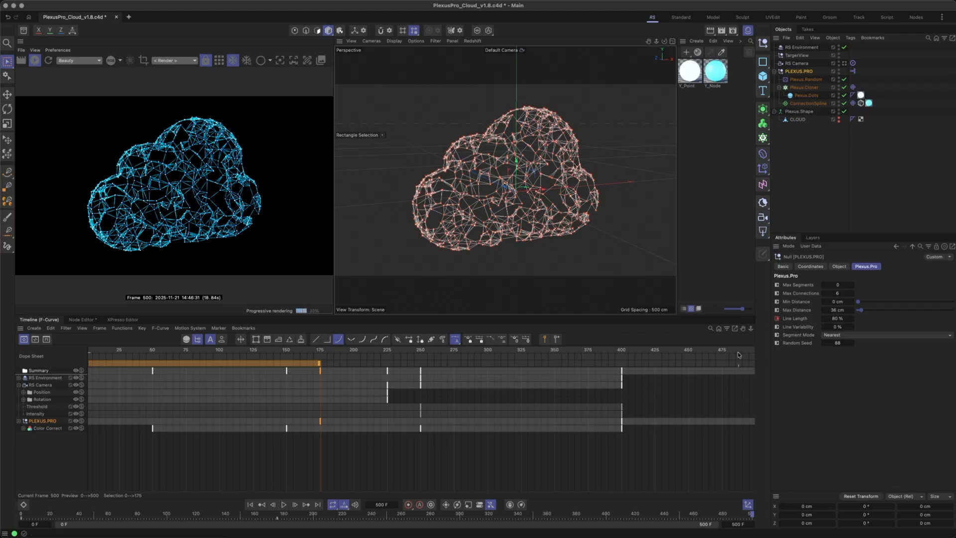
Raise the Line Length of the plexus connections to 157 % while viewing the cloud's lines and dots up close.
{"action": "scroll", "coordinate": [564, 136], "scroll_direction": "up", "scroll_amount": 5}
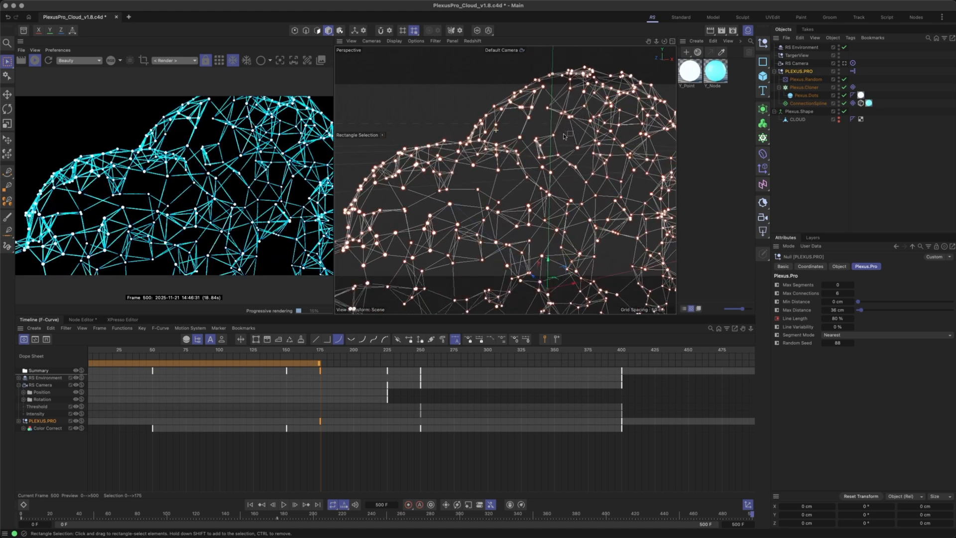
{"action": "scroll", "coordinate": [564, 136], "scroll_direction": "up", "scroll_amount": 5}
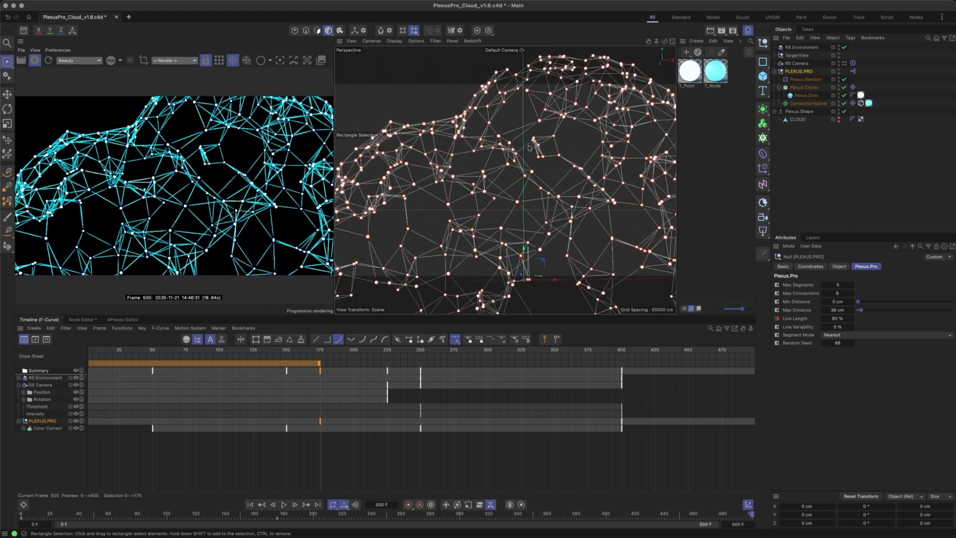
{"action": "scroll", "coordinate": [548, 126], "scroll_direction": "up", "scroll_amount": 3}
{"action": "scroll", "coordinate": [547, 126], "scroll_direction": "up", "scroll_amount": 8}
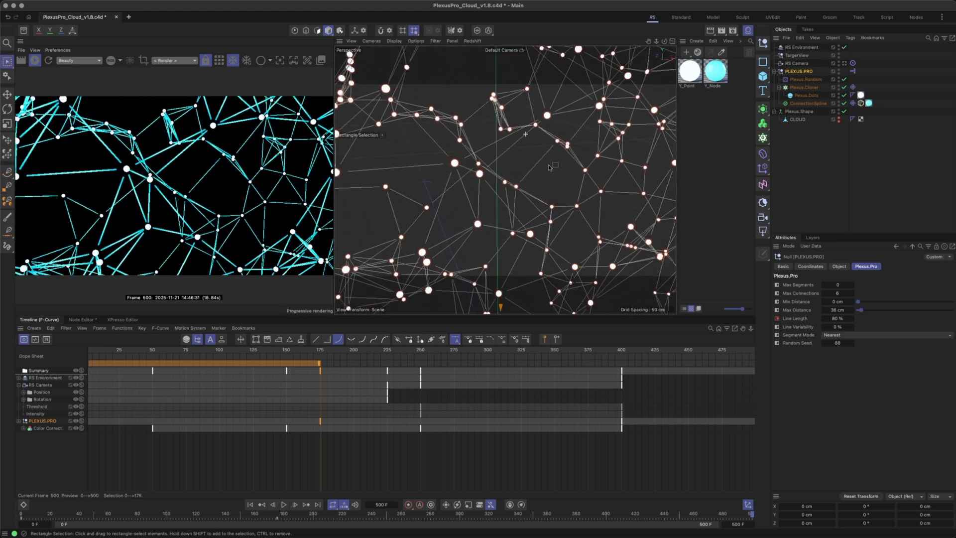
{"action": "left_click_drag", "start_coordinate": [534, 192], "coordinate": [437, 180], "text": "alt"}
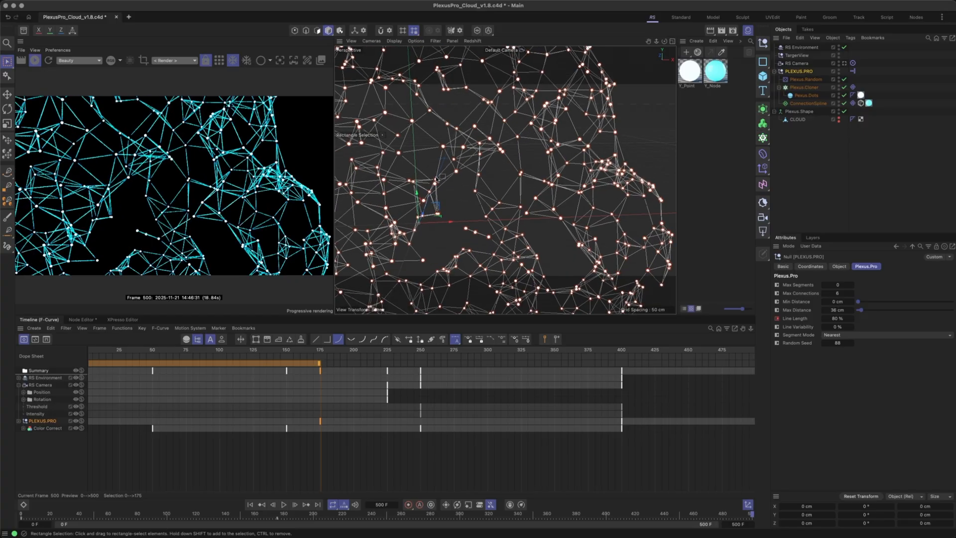
{"action": "mouse_move", "coordinate": [437, 179]}
{"action": "right_mouse_down", "text": "alt"}
{"action": "mouse_move", "coordinate": [491, 209]}
{"action": "mouse_move", "coordinate": [506, 203]}
{"action": "mouse_move", "coordinate": [542, 216]}
{"action": "mouse_move", "coordinate": [446, 186]}
{"action": "right_mouse_up", "text": "alt"}
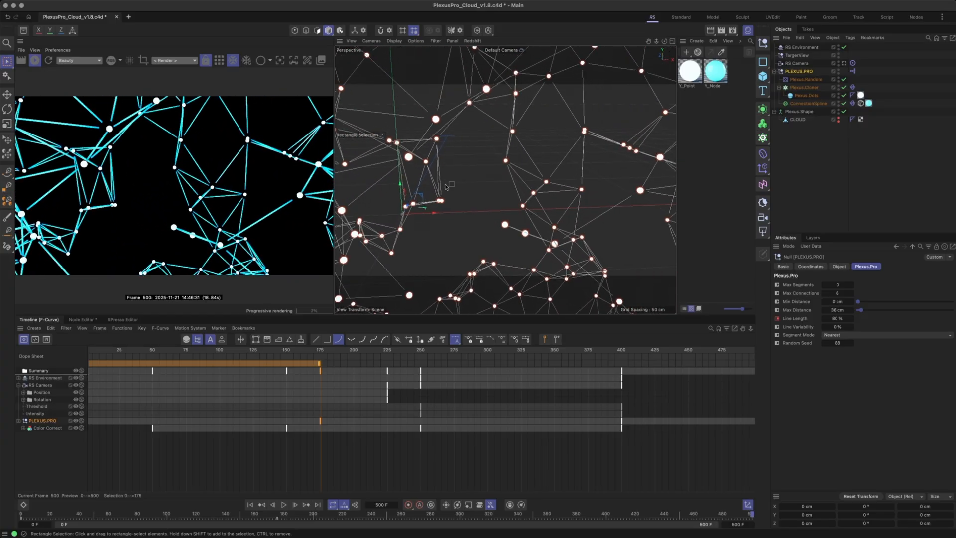
{"action": "left_click_drag", "start_coordinate": [484, 229], "coordinate": [462, 239], "text": "alt"}
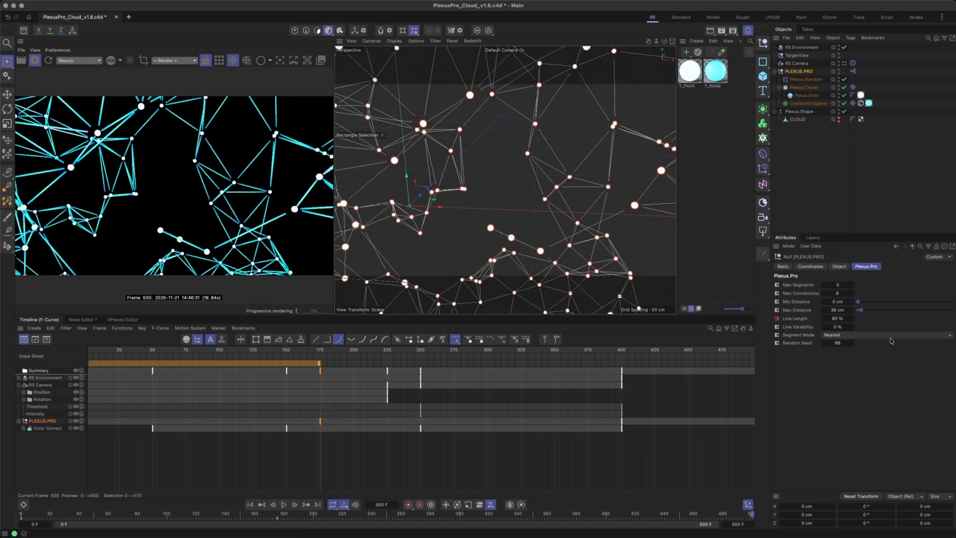
{"action": "left_click_drag", "start_coordinate": [838, 318], "coordinate": [831, 318]}
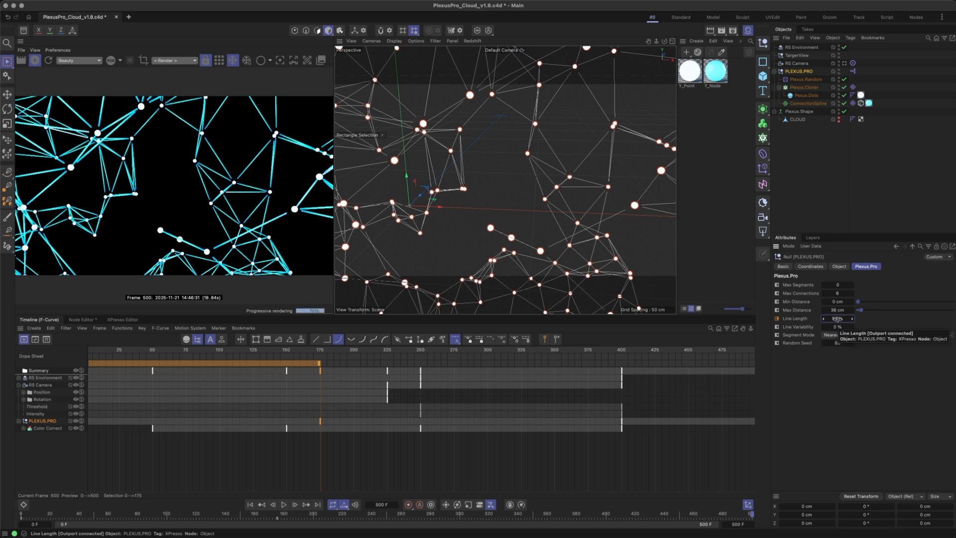
{"action": "left_click_drag", "start_coordinate": [836, 319], "coordinate": [884, 318]}
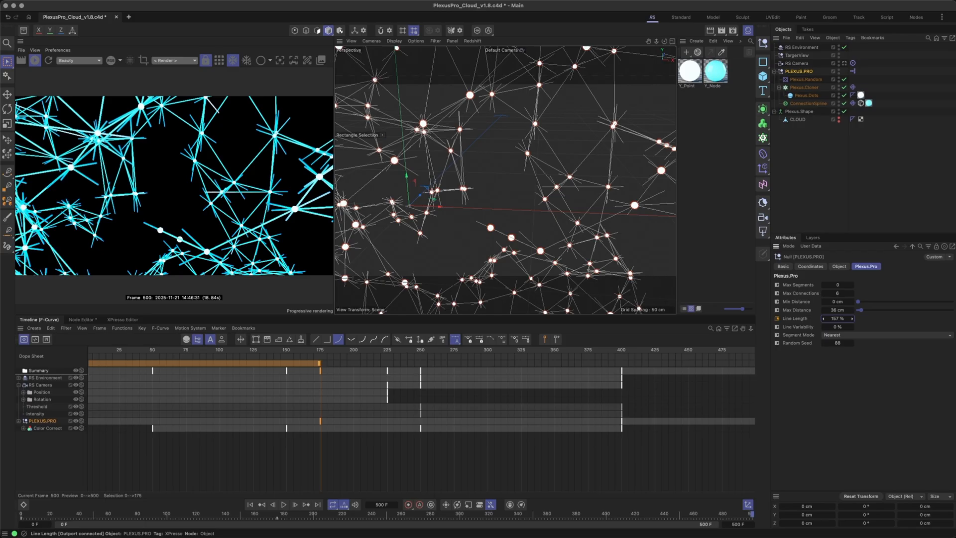
Try a Line Length of 75 % with a raised Line Variability on the plexus connections.
{"action": "mouse_move", "coordinate": [825, 318]}
{"action": "left_mouse_down"}
{"action": "mouse_move", "coordinate": [799, 319]}
{"action": "mouse_move", "coordinate": [839, 327]}
{"action": "left_mouse_up"}
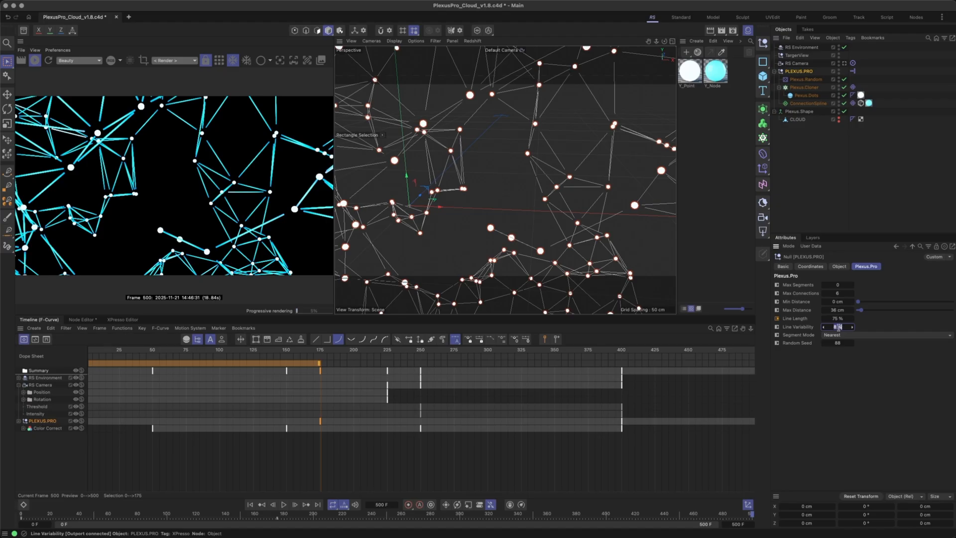
{"action": "key", "text": "Return"}
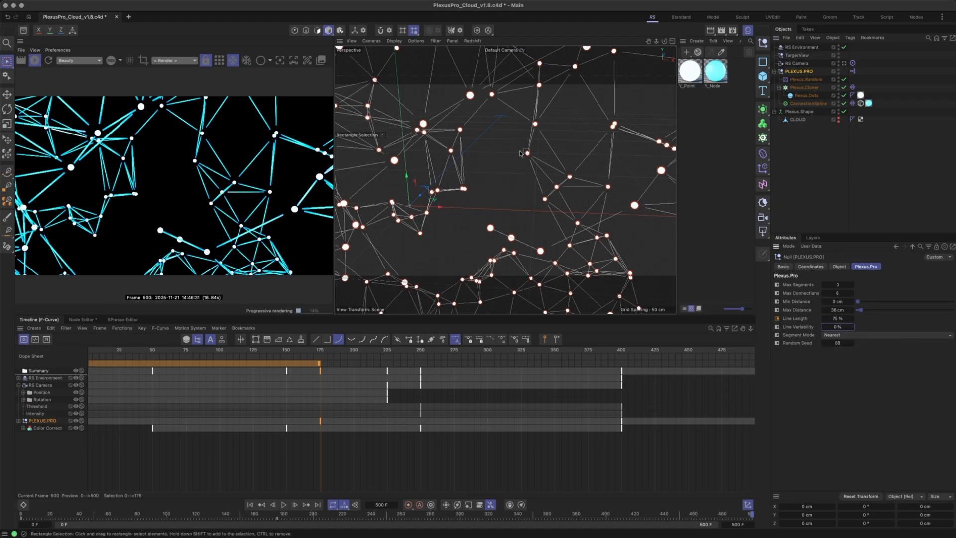
{"action": "mouse_move", "coordinate": [522, 152]}
{"action": "left_mouse_down", "text": "alt"}
{"action": "mouse_move", "coordinate": [479, 153]}
{"action": "mouse_move", "coordinate": [501, 153]}
{"action": "mouse_move", "coordinate": [545, 192]}
{"action": "mouse_move", "coordinate": [577, 202]}
{"action": "mouse_move", "coordinate": [518, 184]}
{"action": "left_mouse_up", "text": "alt"}
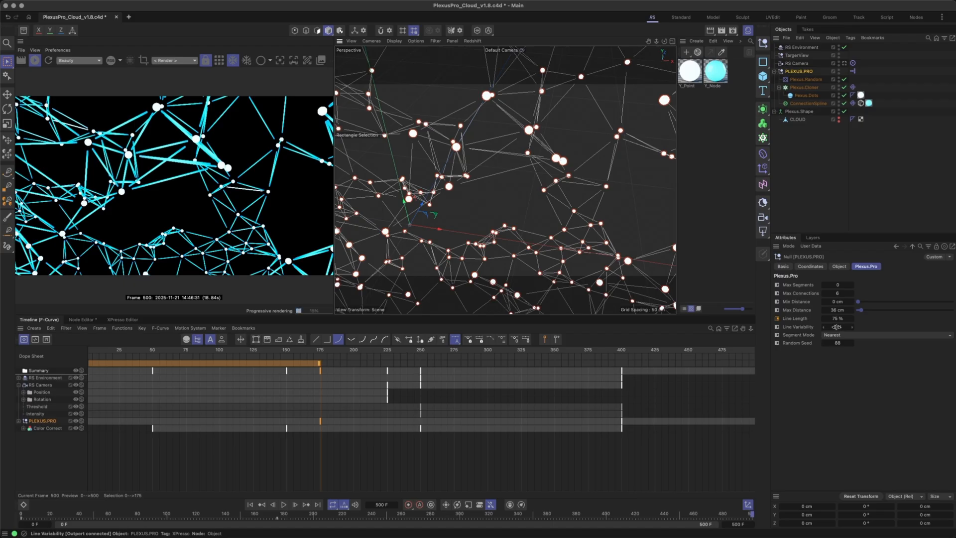
{"action": "scroll", "coordinate": [552, 196], "scroll_direction": "down", "scroll_amount": 10}
{"action": "mouse_move", "coordinate": [553, 196]}
{"action": "left_mouse_down", "text": "alt"}
{"action": "mouse_move", "coordinate": [565, 181]}
{"action": "mouse_move", "coordinate": [552, 191]}
{"action": "left_mouse_up", "text": "alt"}
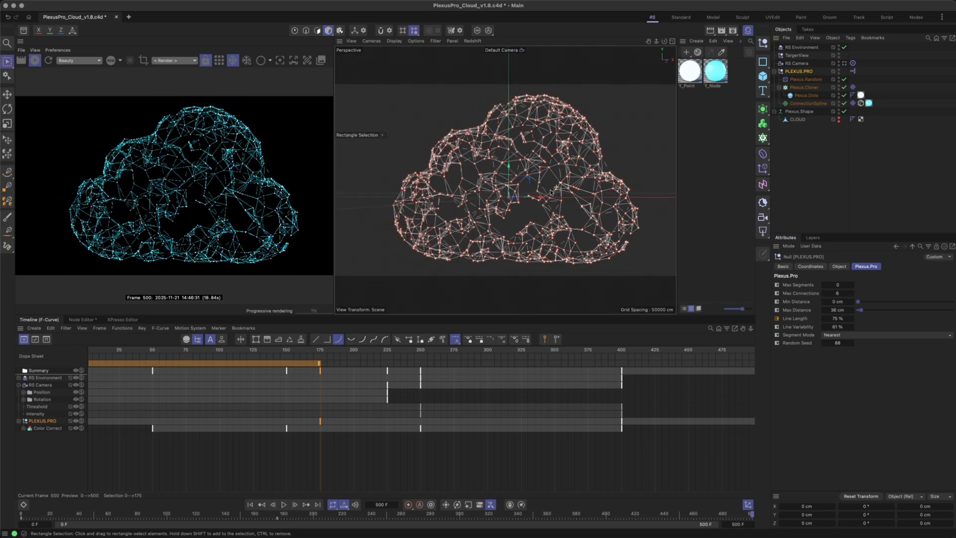
{"action": "scroll", "coordinate": [555, 191], "scroll_direction": "up", "scroll_amount": 10}
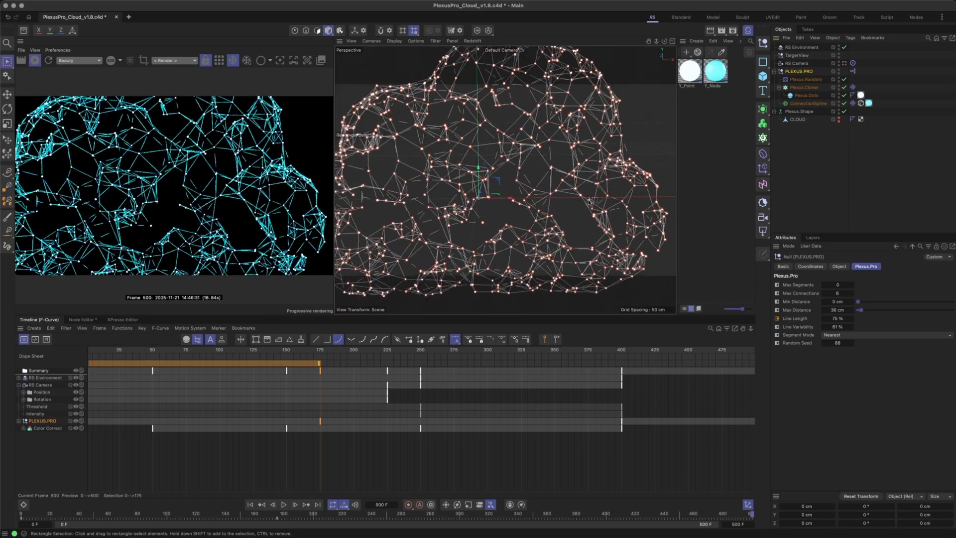
{"action": "scroll", "coordinate": [589, 201], "scroll_direction": "down", "scroll_amount": 8}
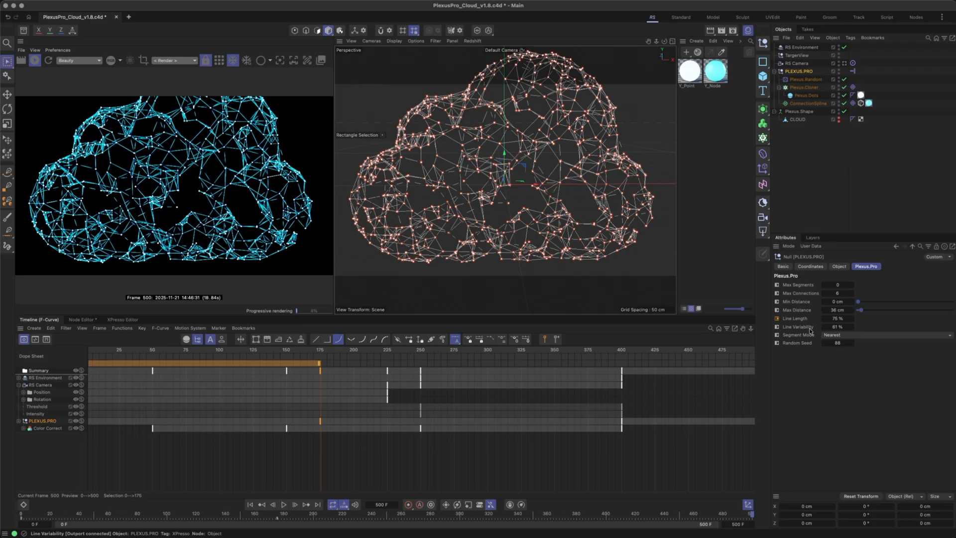
Reset the Line Variability to 0 % and set the Line Length to 100 %.
{"action": "double_click", "coordinate": [841, 326]}
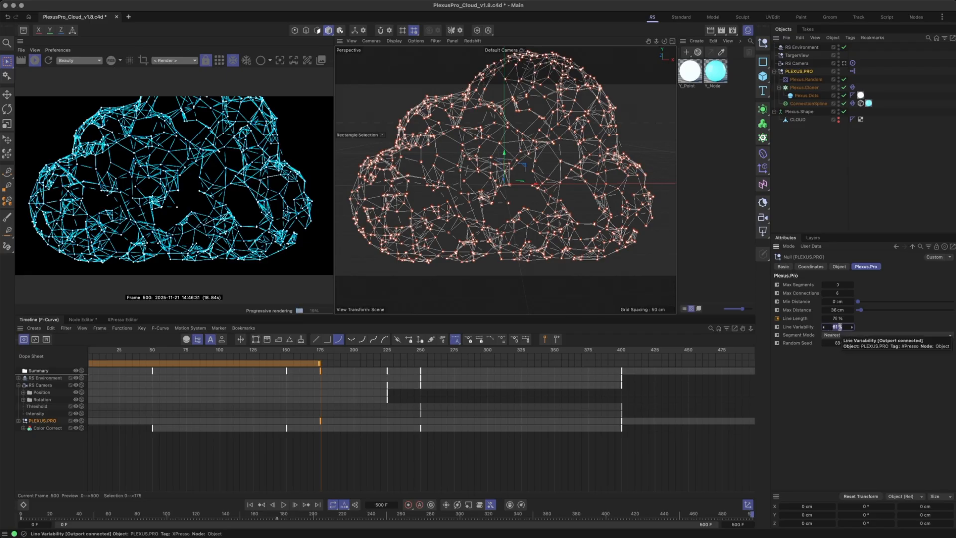
{"action": "type", "text": "0"}
{"action": "key", "text": "Return"}
{"action": "double_click", "coordinate": [840, 319]}
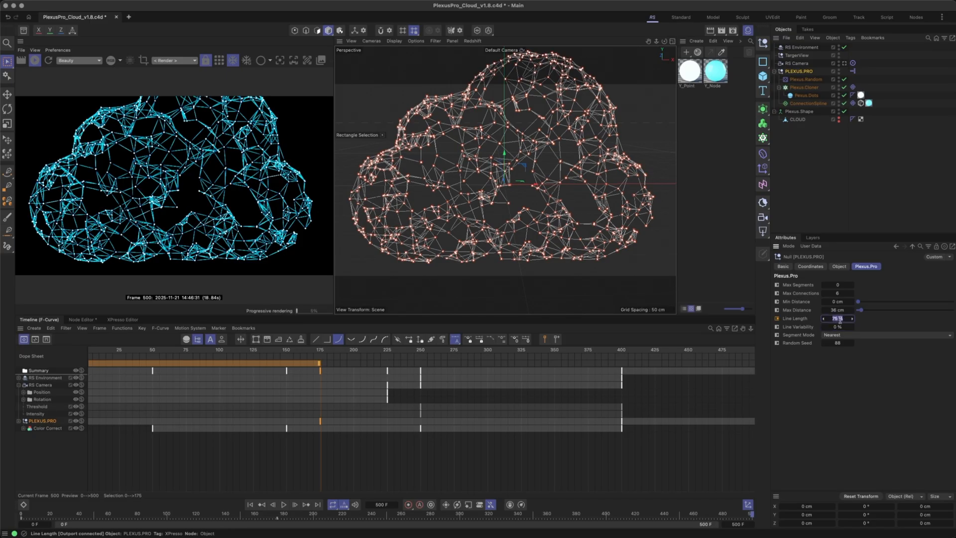
{"action": "type", "text": "100"}
{"action": "key", "text": "Return"}
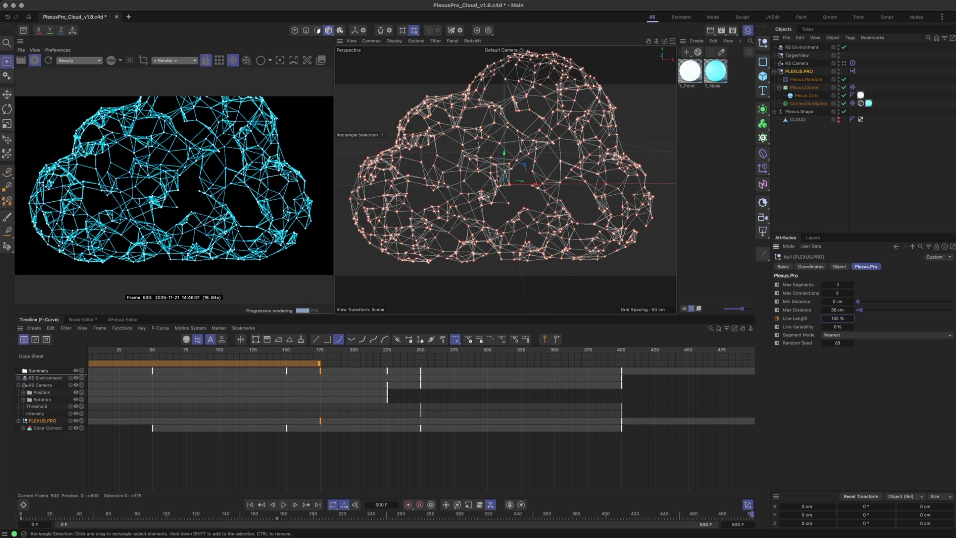
Change the plexus Segment Mode from Nearest to Random, with the whole cloud in view.
{"action": "left_click_drag", "start_coordinate": [491, 207], "coordinate": [462, 151], "text": "alt"}
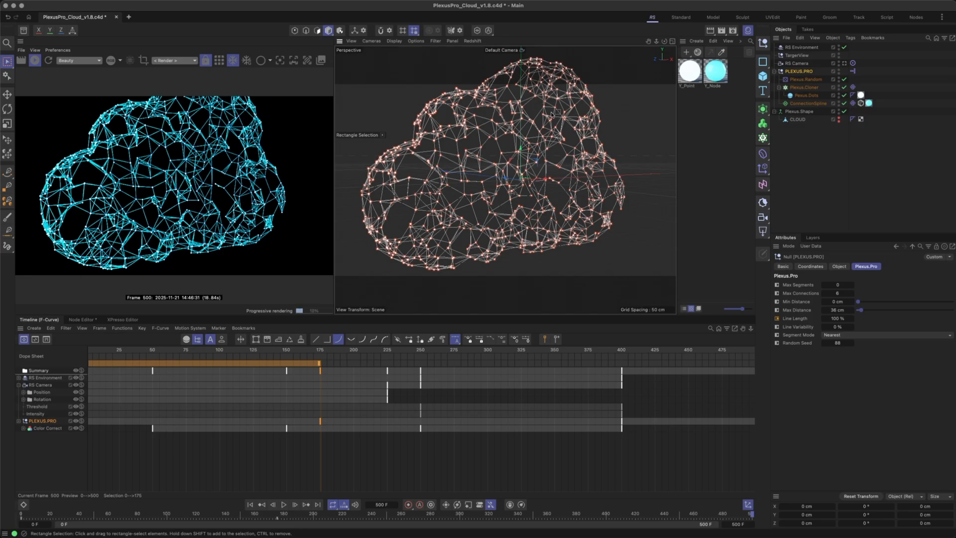
{"action": "left_click_drag", "start_coordinate": [563, 188], "coordinate": [511, 198], "text": "alt"}
{"action": "scroll", "coordinate": [511, 197], "scroll_direction": "down", "scroll_amount": 10}
{"action": "scroll", "coordinate": [511, 197], "scroll_direction": "up", "scroll_amount": 10}
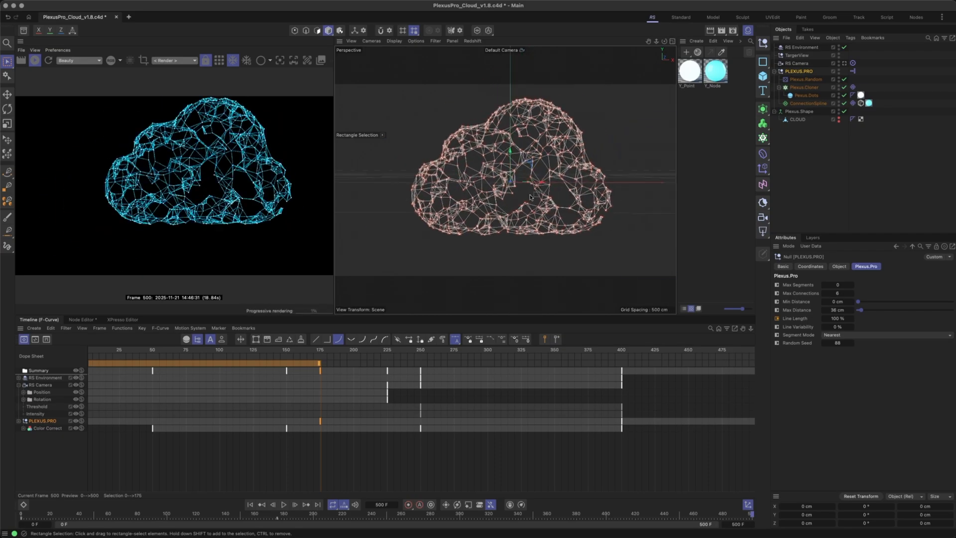
{"action": "scroll", "coordinate": [496, 211], "scroll_direction": "down", "scroll_amount": 5}
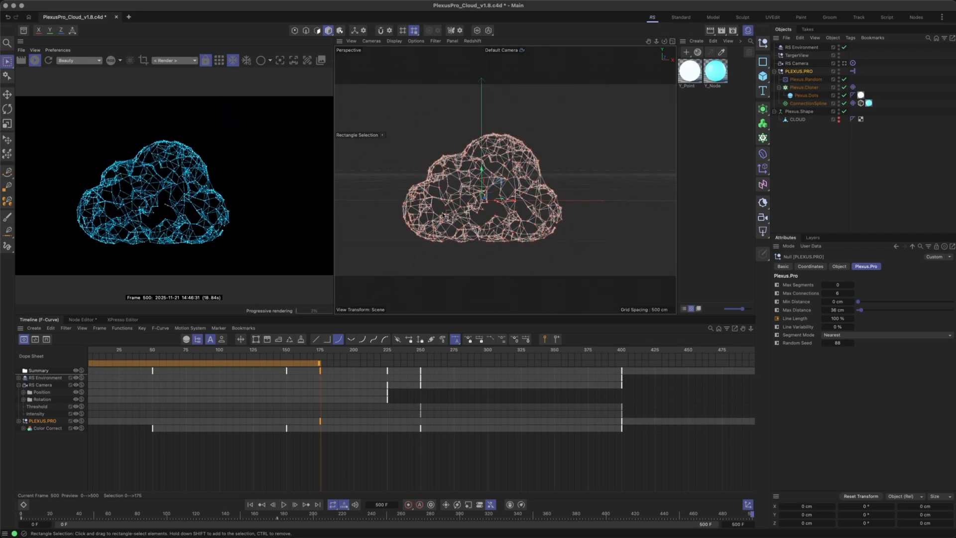
{"action": "left_click", "coordinate": [835, 337]}
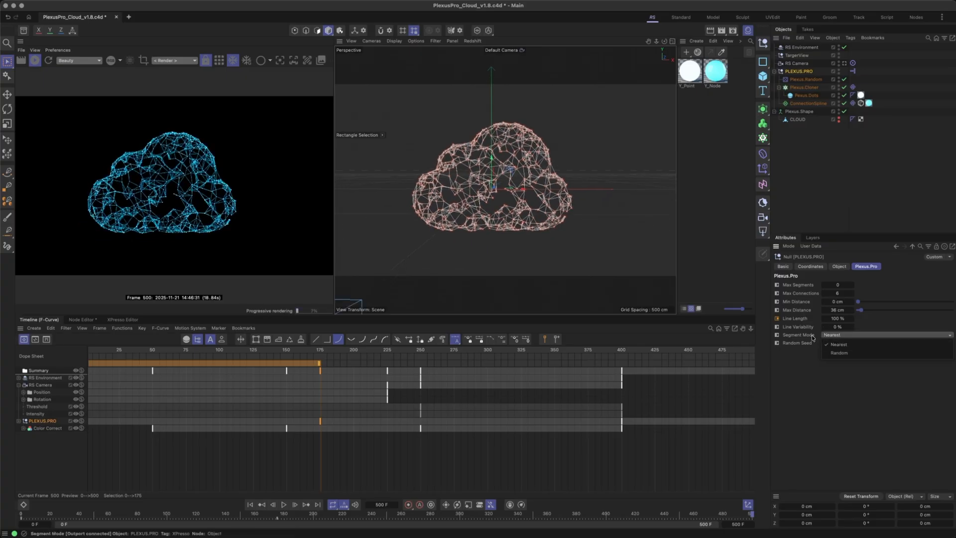
{"action": "left_click", "coordinate": [839, 353]}
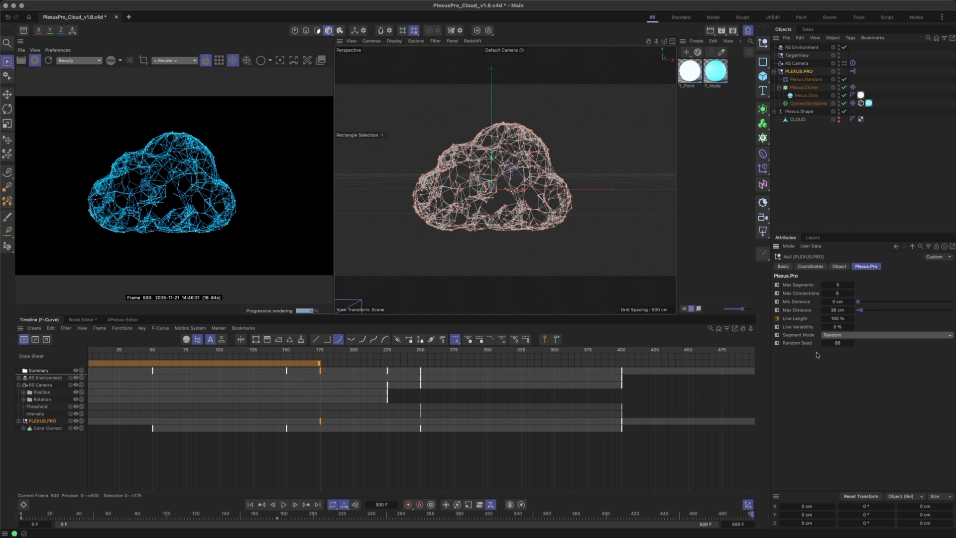
Try a Line Length of 54 % with the random segments, and restore it to 100 %.
{"action": "left_click_drag", "start_coordinate": [838, 319], "coordinate": [815, 318]}
{"action": "double_click", "coordinate": [840, 319]}
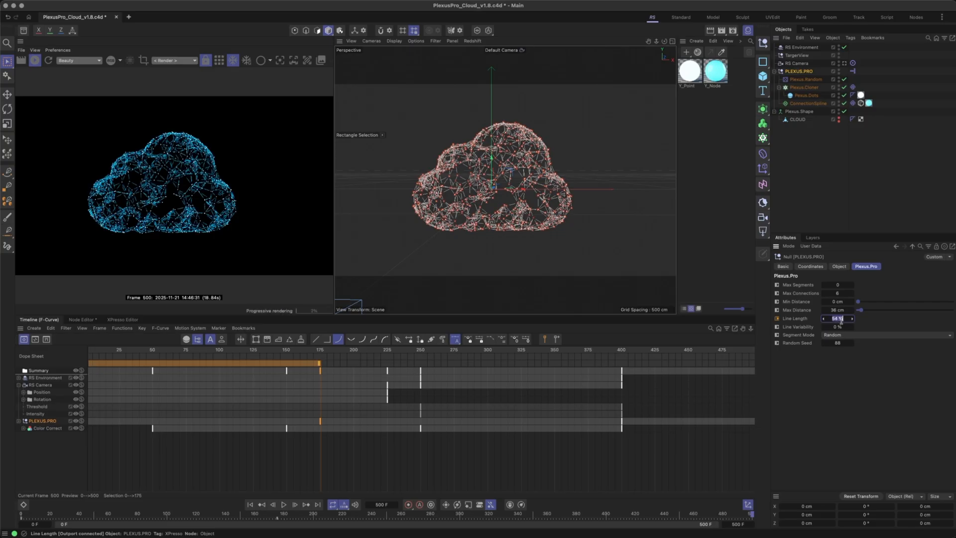
{"action": "type", "text": "100"}
{"action": "key", "text": "Return"}
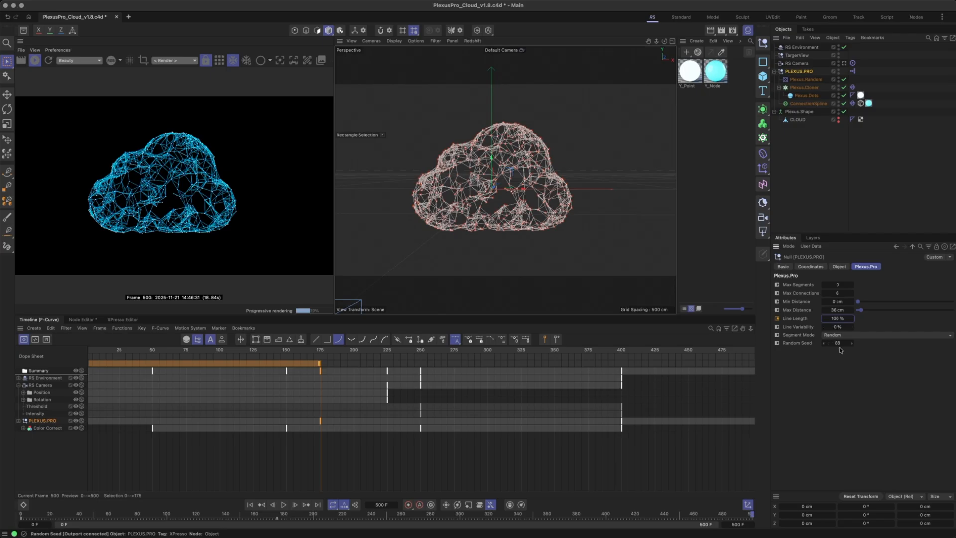
Increase the Random Seed to vary how the cloud's random segments connect.
{"action": "left_click_drag", "start_coordinate": [839, 344], "coordinate": [861, 343]}
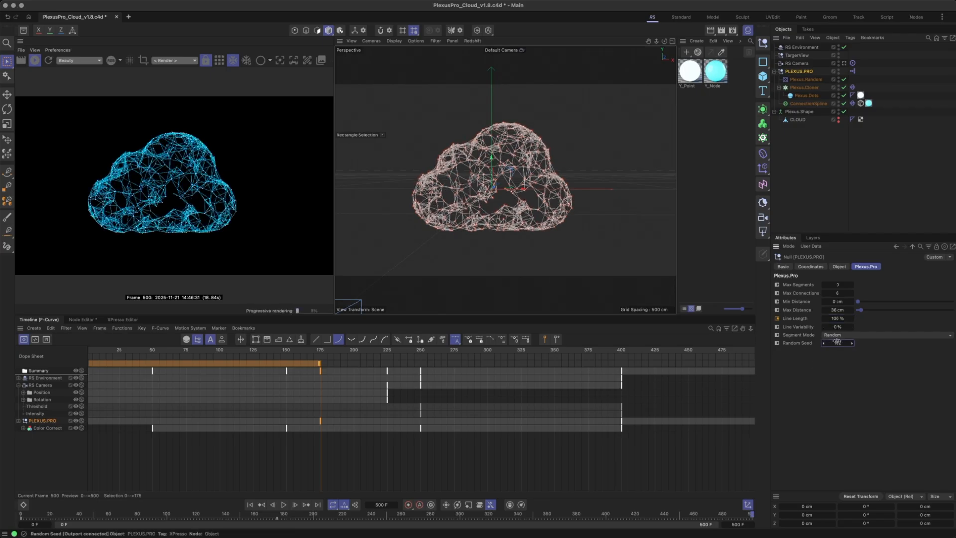
{"action": "left_click_drag", "start_coordinate": [502, 186], "coordinate": [478, 185], "text": "alt"}
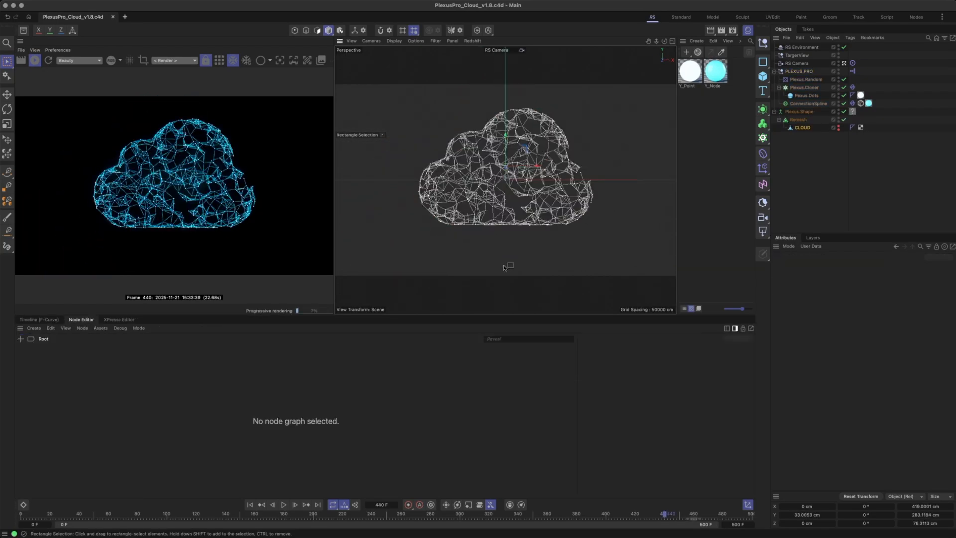